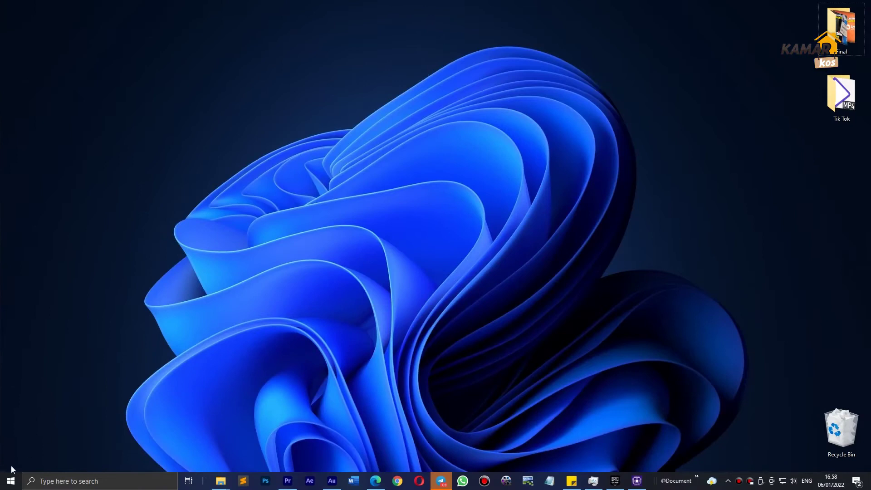
{"action": "left_click", "coordinate": [11, 481]}
{"action": "scroll", "coordinate": [87, 295], "scroll_direction": "down", "scroll_amount": 10}
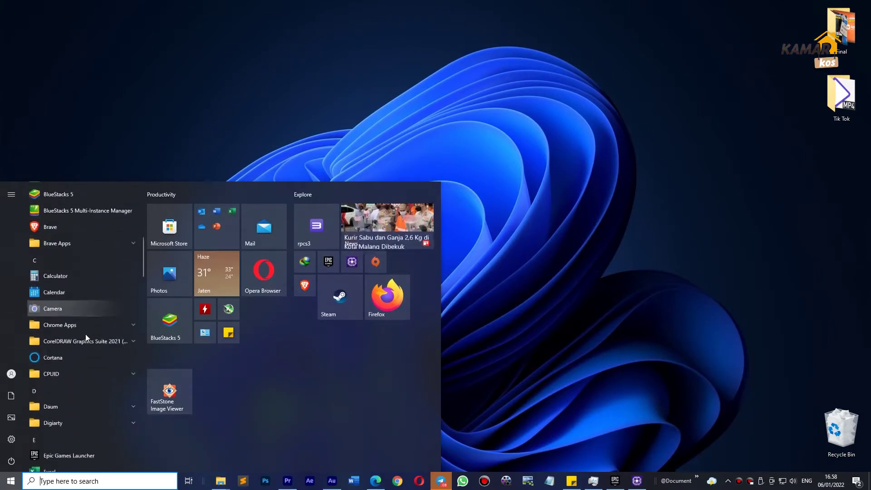
{"action": "scroll", "coordinate": [85, 334], "scroll_direction": "down", "scroll_amount": 10}
{"action": "scroll", "coordinate": [85, 333], "scroll_direction": "down", "scroll_amount": 5}
{"action": "scroll", "coordinate": [84, 333], "scroll_direction": "up", "scroll_amount": 4}
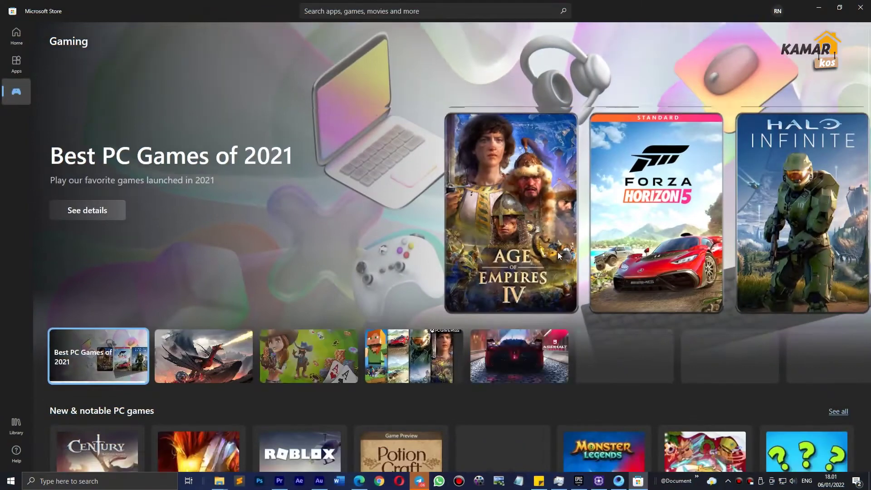
Look through the Gaming page of the Microsoft Store, from the best-selling games down to the PC games specials
{"action": "scroll", "coordinate": [557, 252], "scroll_direction": "down", "scroll_amount": 5}
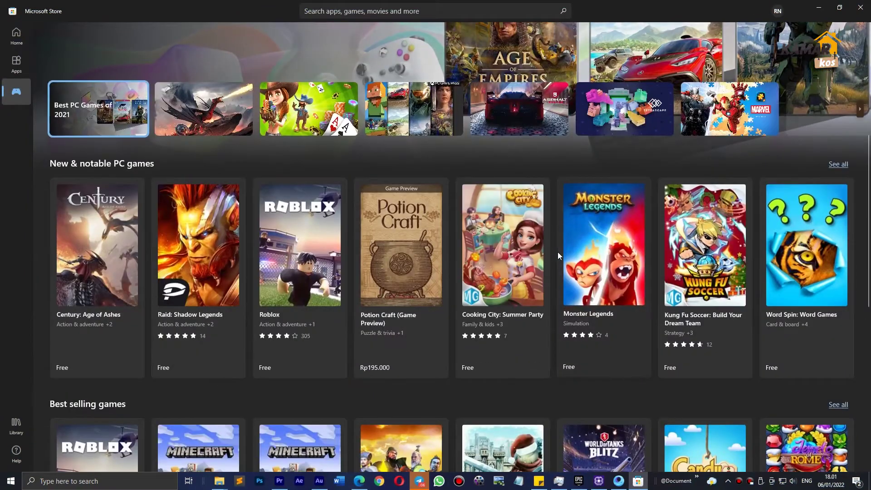
{"action": "scroll", "coordinate": [557, 251], "scroll_direction": "up", "scroll_amount": 1}
{"action": "scroll", "coordinate": [557, 251], "scroll_direction": "down", "scroll_amount": 7}
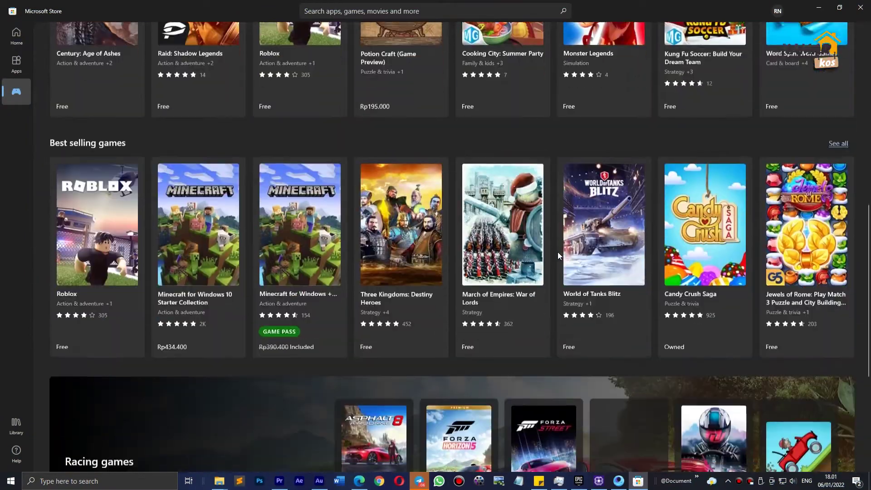
{"action": "scroll", "coordinate": [557, 252], "scroll_direction": "down", "scroll_amount": 6}
{"action": "scroll", "coordinate": [556, 252], "scroll_direction": "down", "scroll_amount": 3}
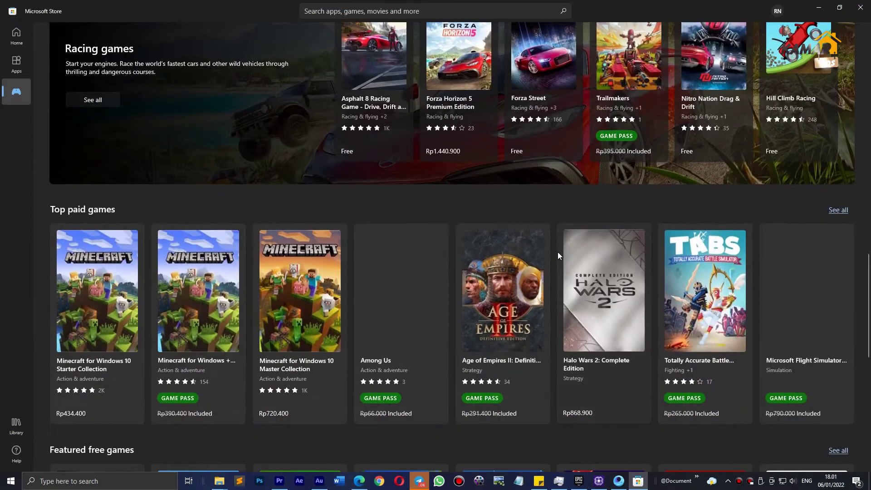
{"action": "scroll", "coordinate": [557, 255], "scroll_direction": "down", "scroll_amount": 1}
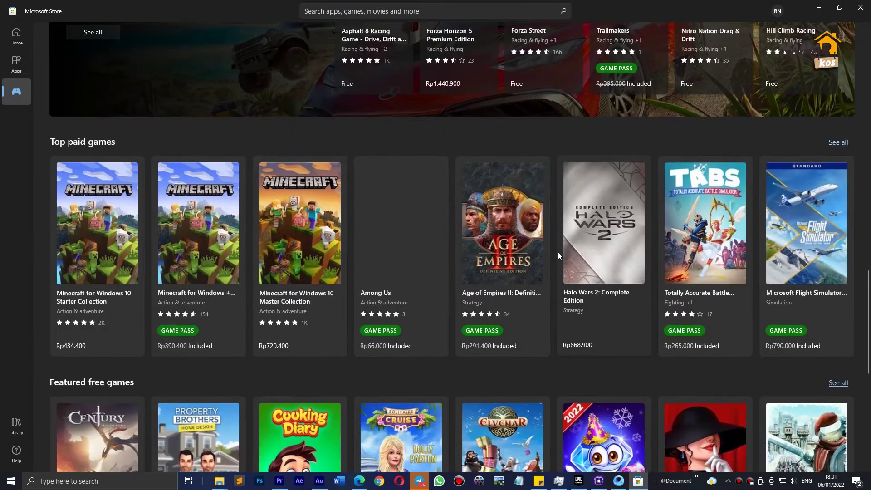
{"action": "scroll", "coordinate": [558, 256], "scroll_direction": "down", "scroll_amount": 1}
{"action": "scroll", "coordinate": [558, 255], "scroll_direction": "down", "scroll_amount": 4}
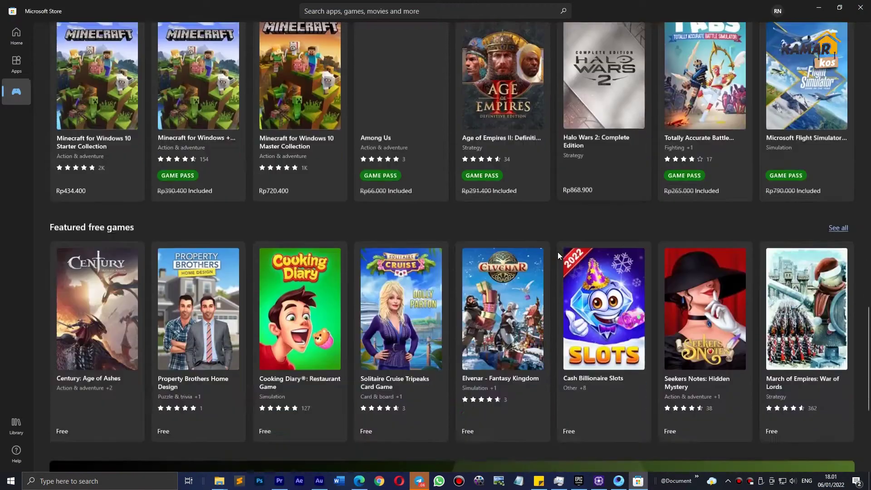
{"action": "scroll", "coordinate": [557, 255], "scroll_direction": "down", "scroll_amount": 1}
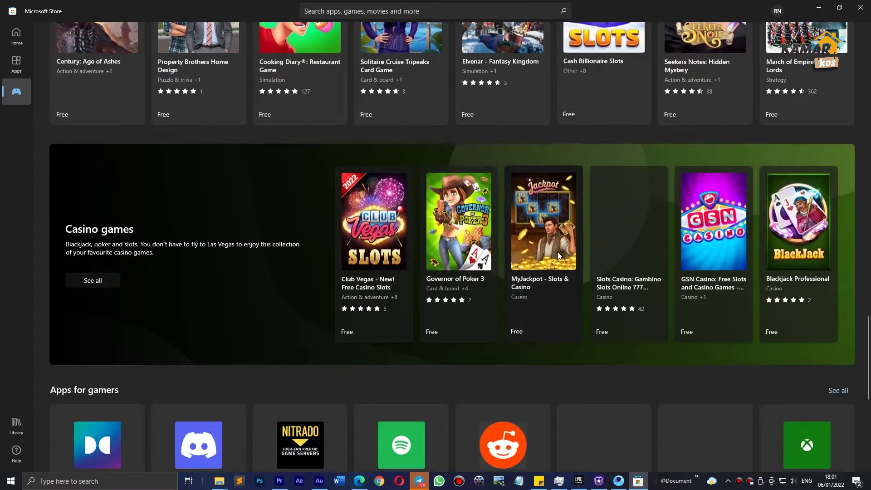
{"action": "scroll", "coordinate": [558, 255], "scroll_direction": "down", "scroll_amount": 5}
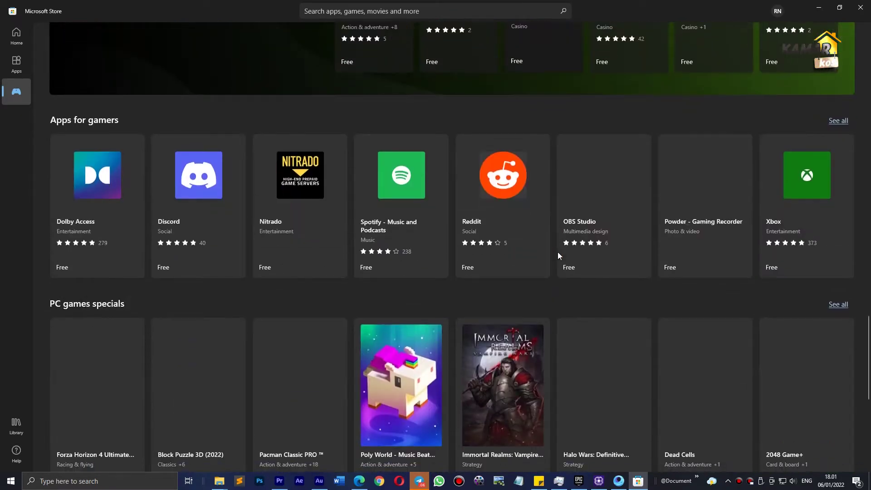
{"action": "scroll", "coordinate": [558, 255], "scroll_direction": "down", "scroll_amount": 1}
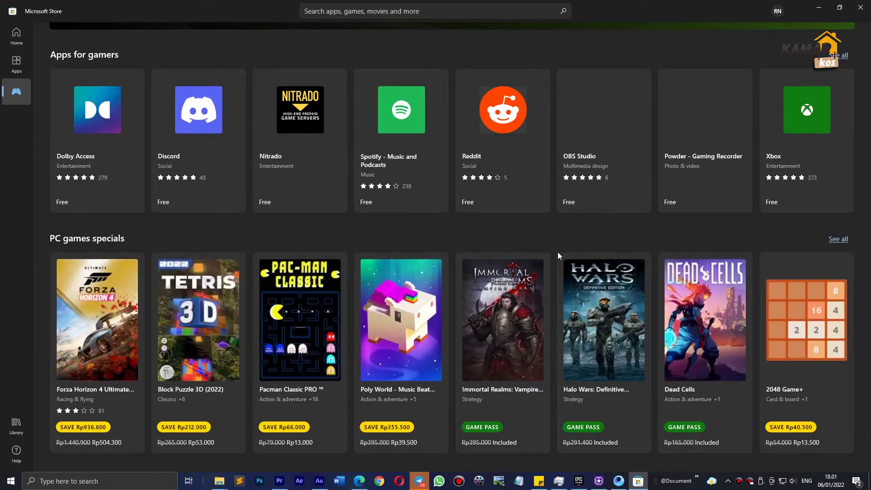
{"action": "scroll", "coordinate": [557, 256], "scroll_direction": "up", "scroll_amount": 10}
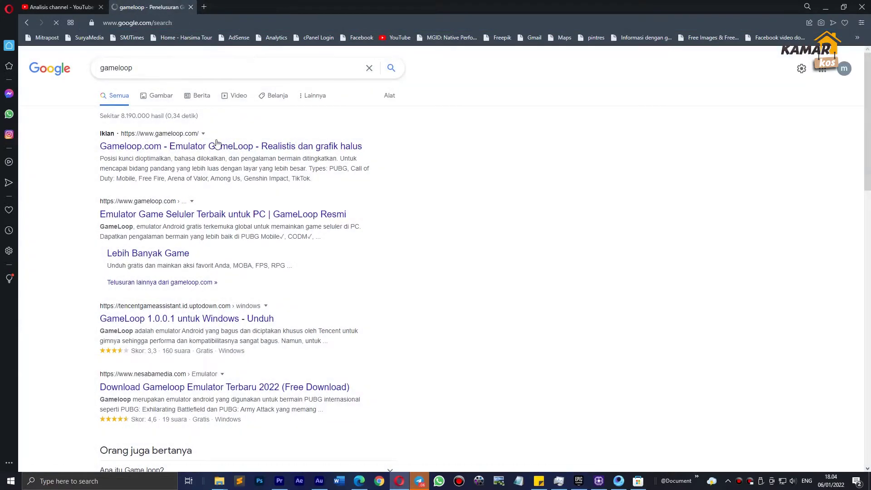
Open the sponsored Gameloop.com result in the web browser and go to the site's home page
{"action": "left_click", "coordinate": [217, 144]}
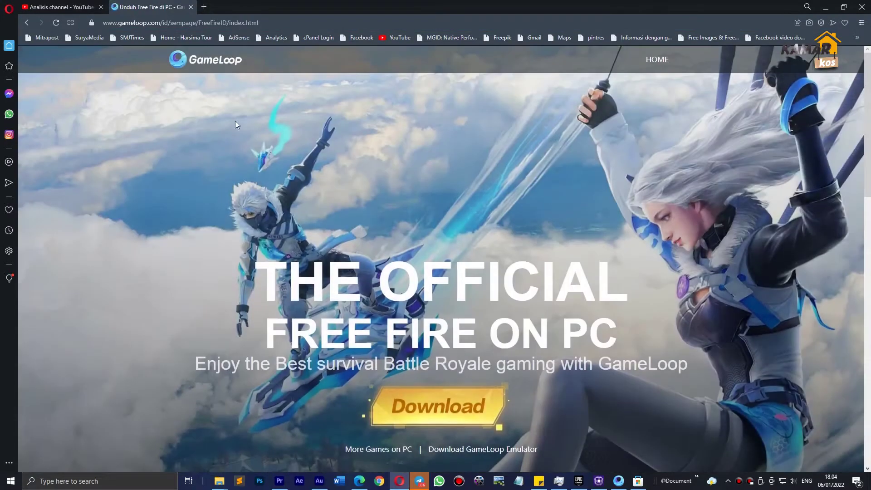
{"action": "left_click", "coordinate": [202, 59]}
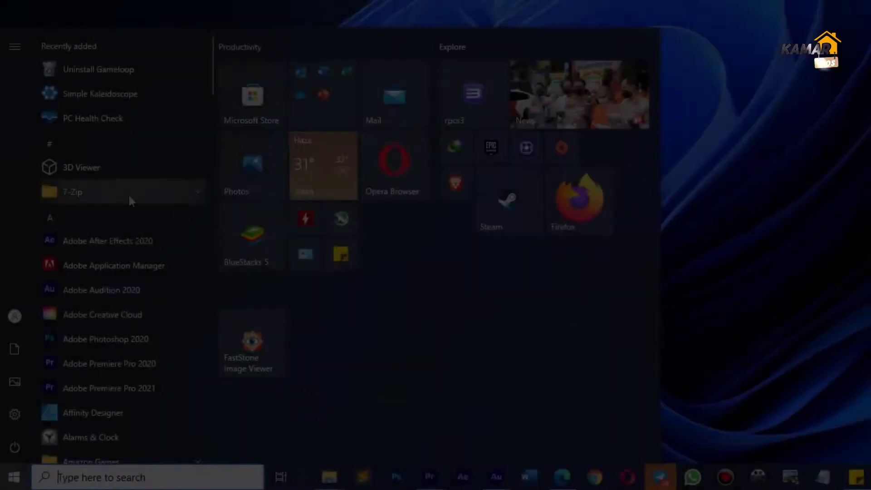
Look for the emulator among the installed programs by searching for "game", and launch Gameloop
{"action": "scroll", "coordinate": [130, 200], "scroll_direction": "down", "scroll_amount": 10}
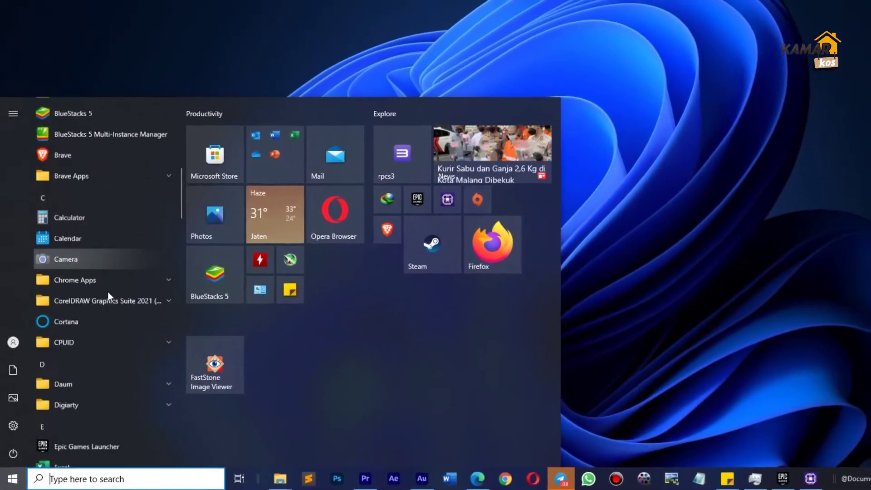
{"action": "scroll", "coordinate": [107, 290], "scroll_direction": "down", "scroll_amount": 8}
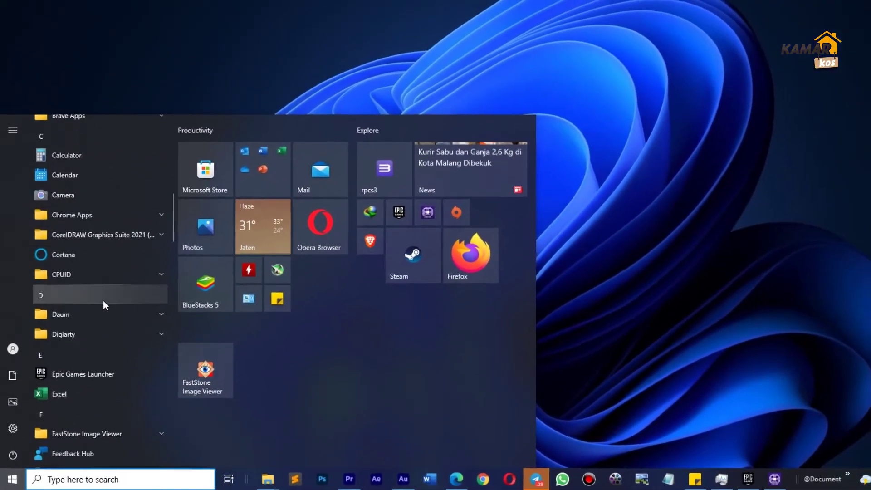
{"action": "scroll", "coordinate": [83, 333], "scroll_direction": "down", "scroll_amount": 5}
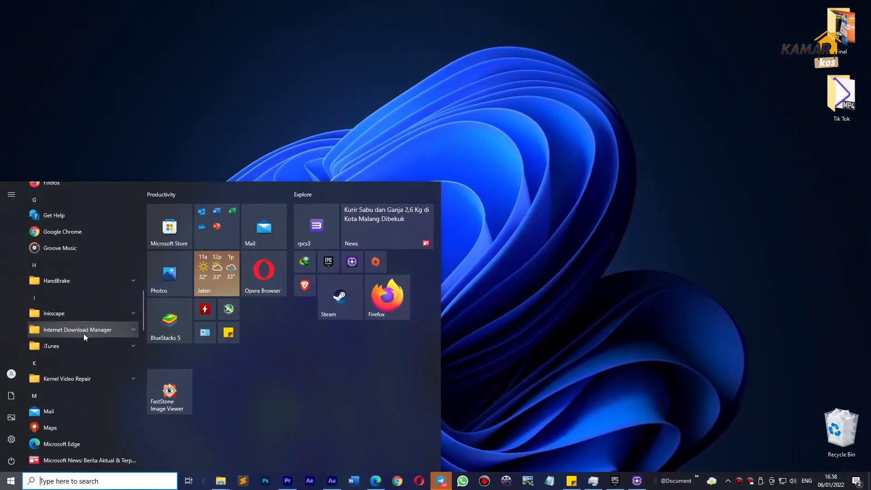
{"action": "scroll", "coordinate": [83, 333], "scroll_direction": "up", "scroll_amount": 4}
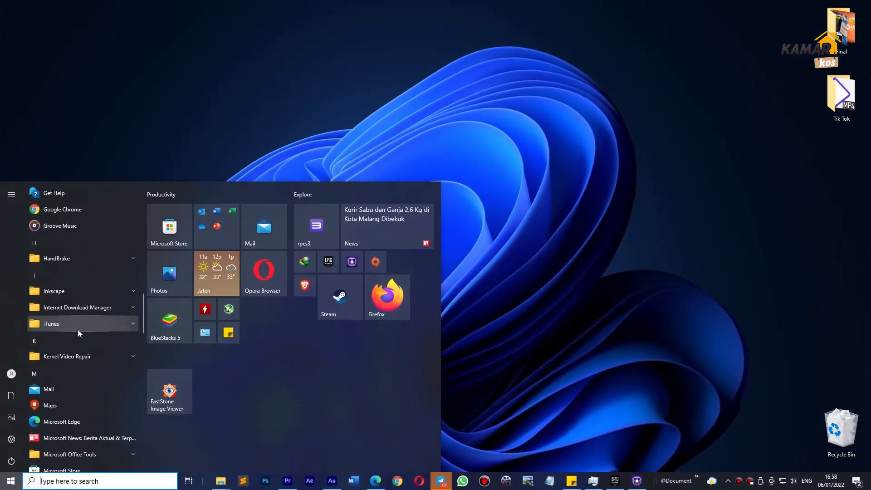
{"action": "scroll", "coordinate": [78, 329], "scroll_direction": "up", "scroll_amount": 3}
{"action": "type", "text": "game"}
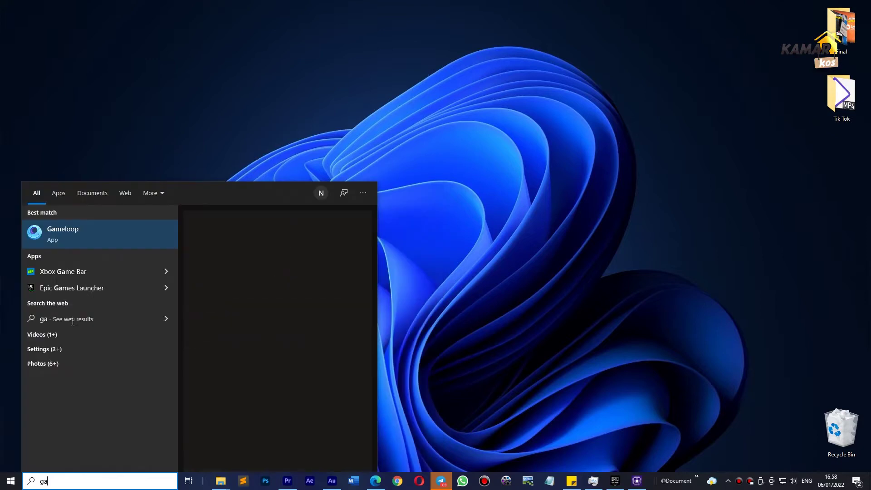
{"action": "left_click", "coordinate": [80, 232]}
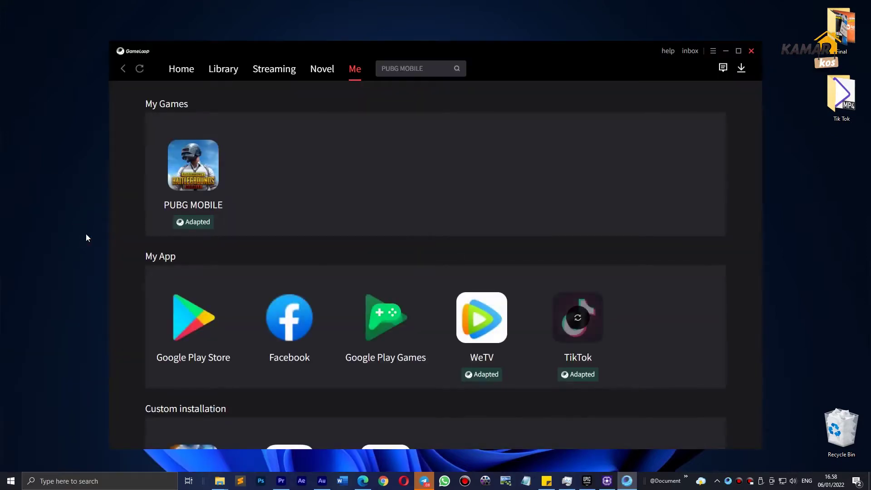
Look through the popular games and leaderboards on GameLoop's Home page
{"action": "left_click", "coordinate": [184, 73]}
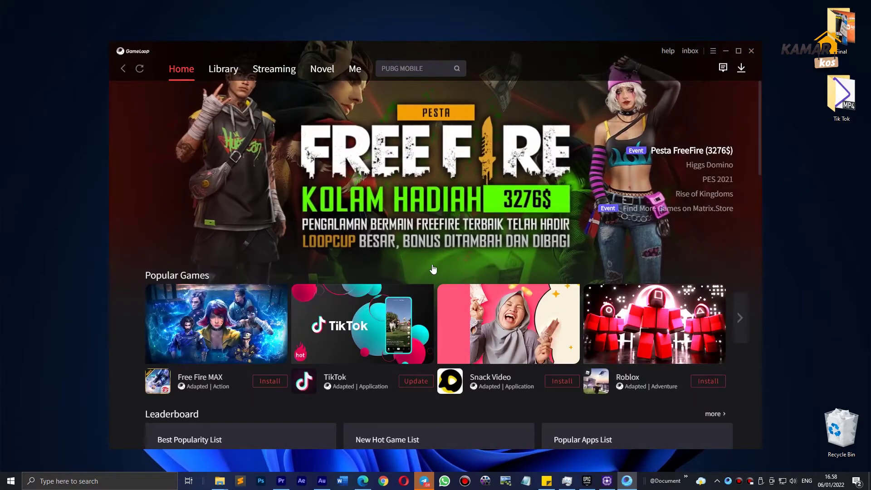
{"action": "scroll", "coordinate": [433, 265], "scroll_direction": "down", "scroll_amount": 5}
{"action": "scroll", "coordinate": [452, 270], "scroll_direction": "down", "scroll_amount": 12}
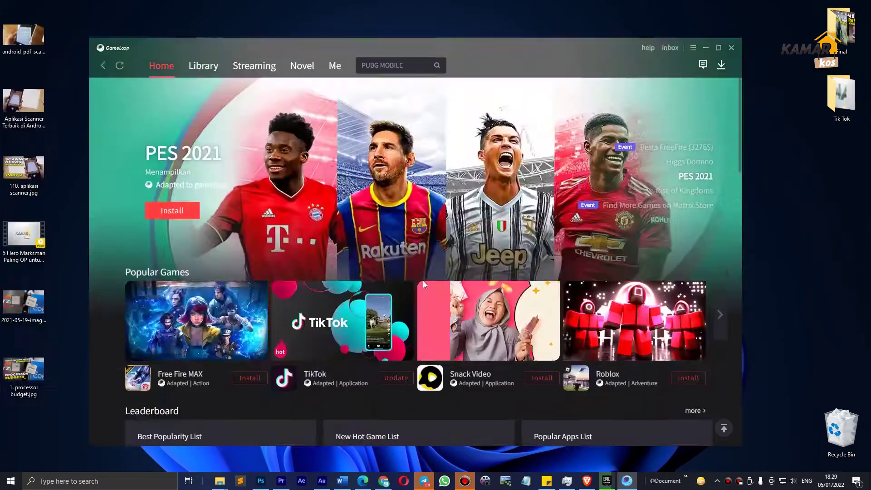
{"action": "scroll", "coordinate": [424, 282], "scroll_direction": "down", "scroll_amount": 12}
{"action": "scroll", "coordinate": [424, 283], "scroll_direction": "up", "scroll_amount": 3}
{"action": "scroll", "coordinate": [425, 287], "scroll_direction": "up", "scroll_amount": 10}
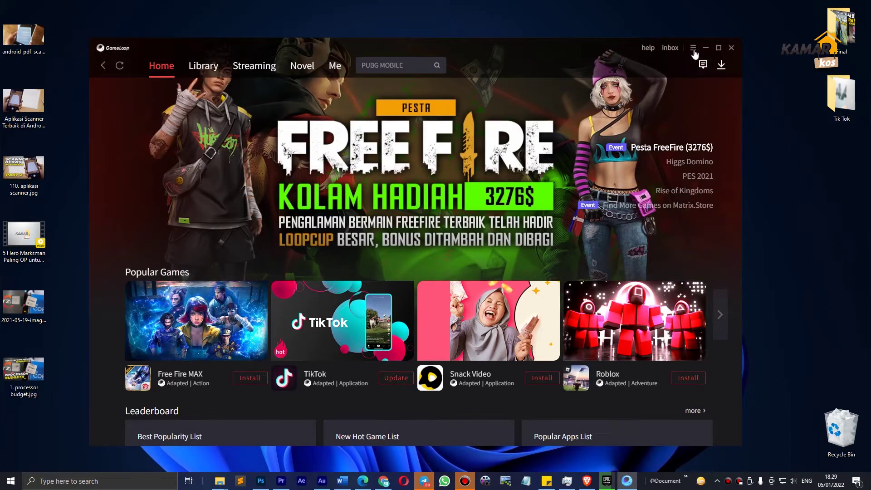
Open the emulator's Engine settings and enable vertical sync
{"action": "left_click", "coordinate": [692, 49]}
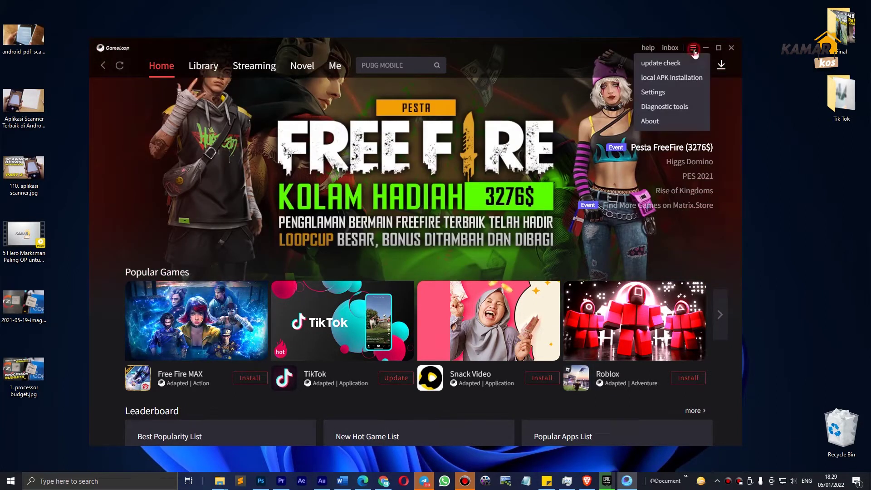
{"action": "left_click", "coordinate": [652, 93]}
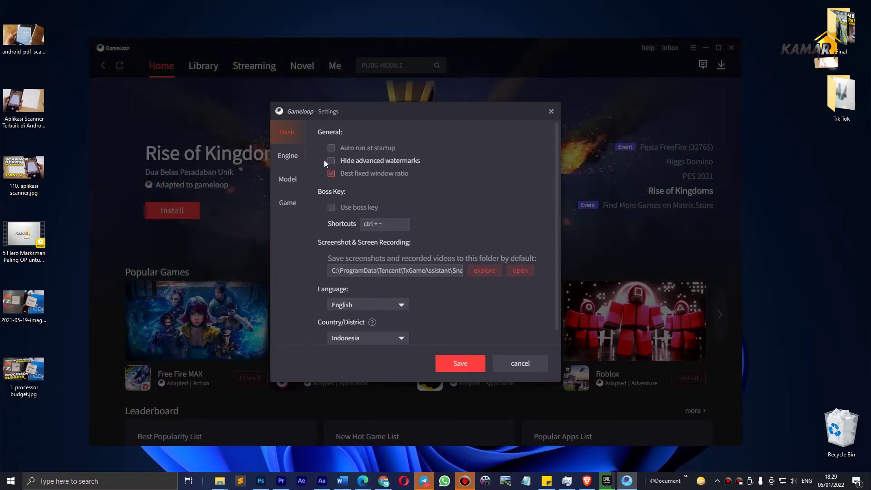
{"action": "left_click", "coordinate": [287, 157]}
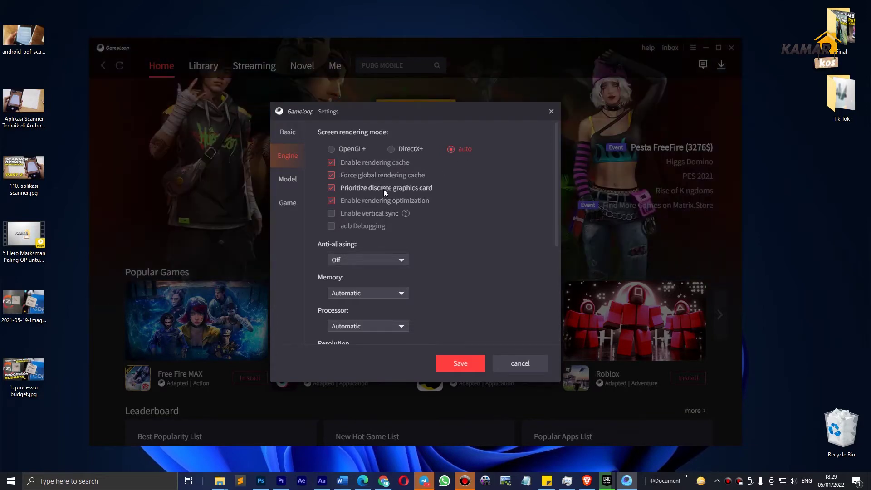
{"action": "left_click", "coordinate": [331, 213]}
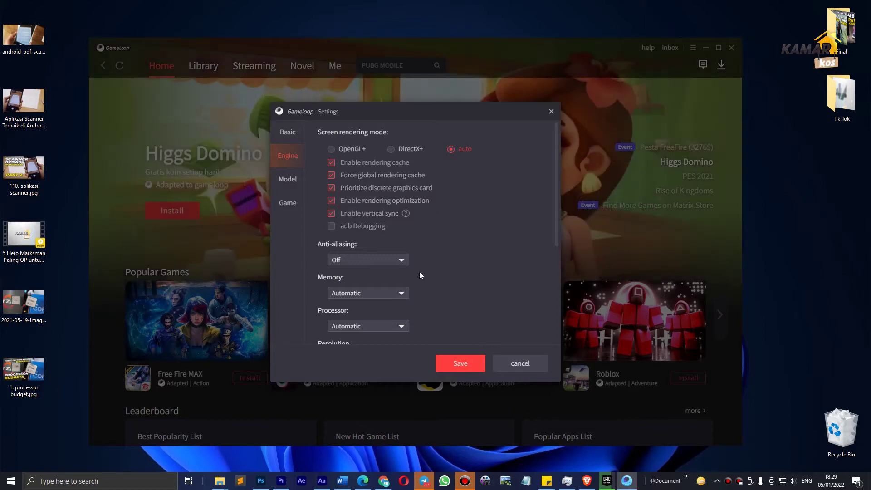
Examine the available anti-aliasing and memory options in the Engine settings
{"action": "left_click", "coordinate": [393, 261]}
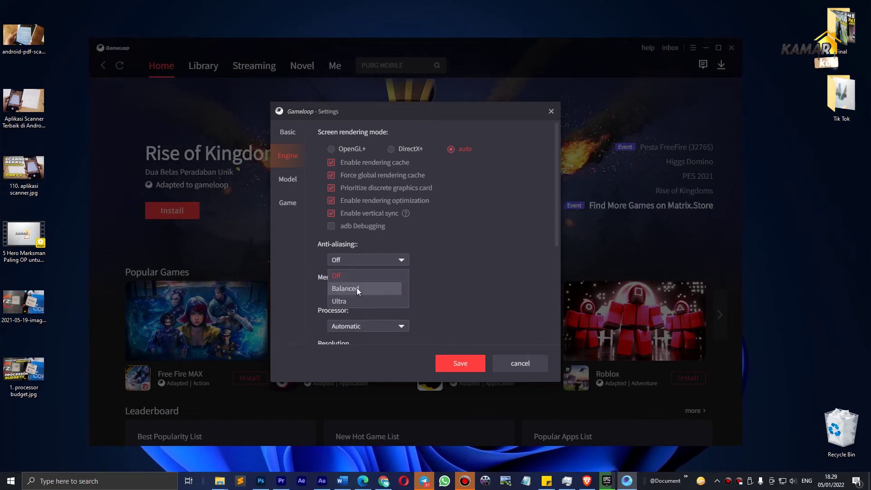
{"action": "left_click", "coordinate": [455, 278]}
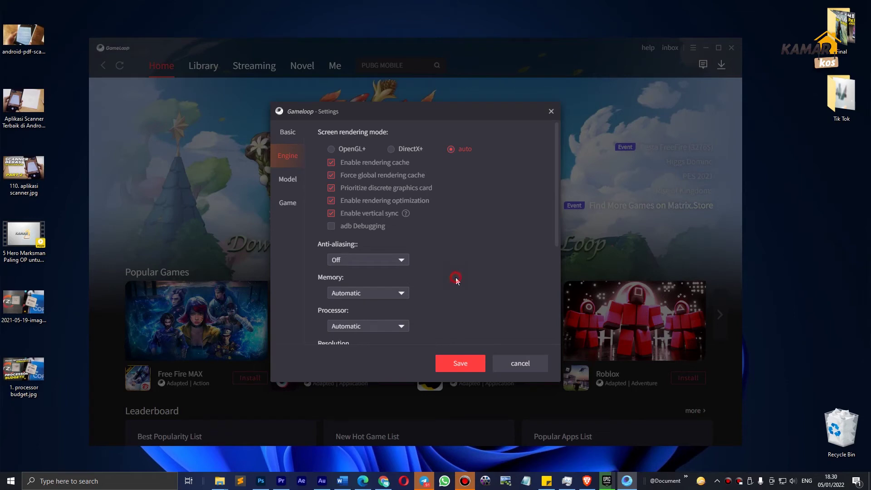
{"action": "left_click", "coordinate": [382, 292]}
{"action": "left_click", "coordinate": [382, 291]}
{"action": "left_click", "coordinate": [387, 260]}
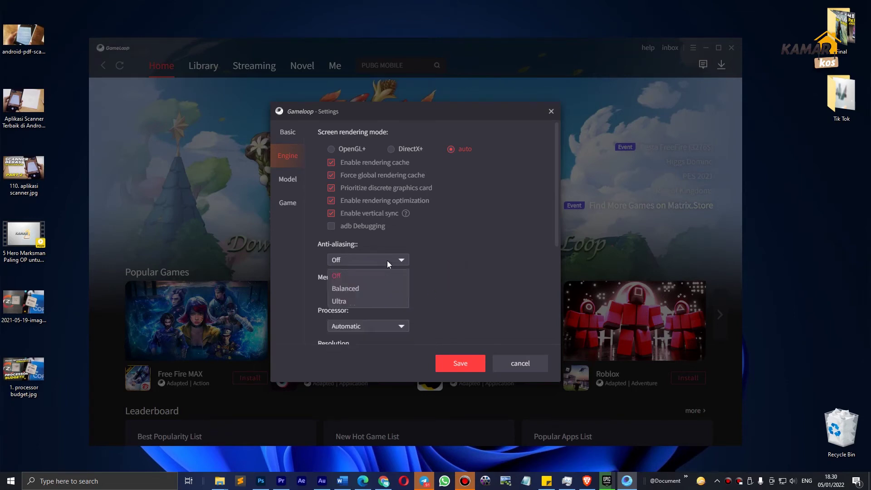
{"action": "left_click", "coordinate": [460, 279]}
Set the emulator's screen DPI to 120 and its resolution to 1280x720
{"action": "scroll", "coordinate": [439, 297], "scroll_direction": "down", "scroll_amount": 2}
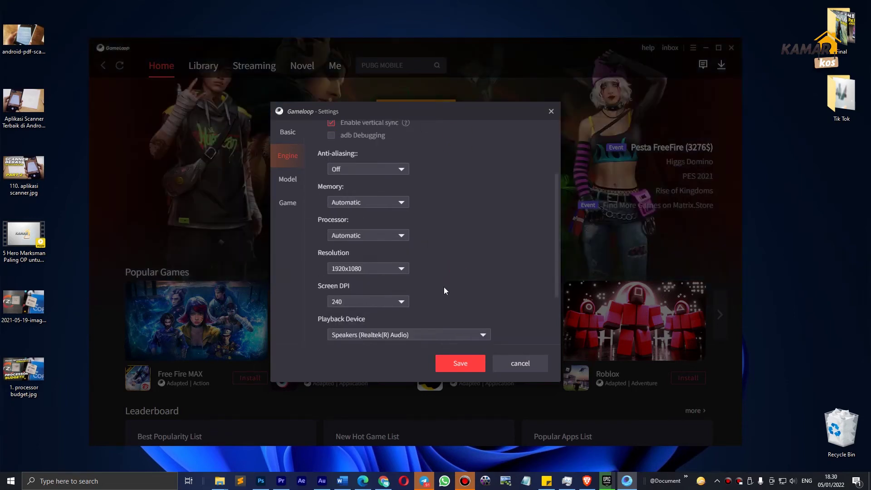
{"action": "left_click", "coordinate": [379, 301]}
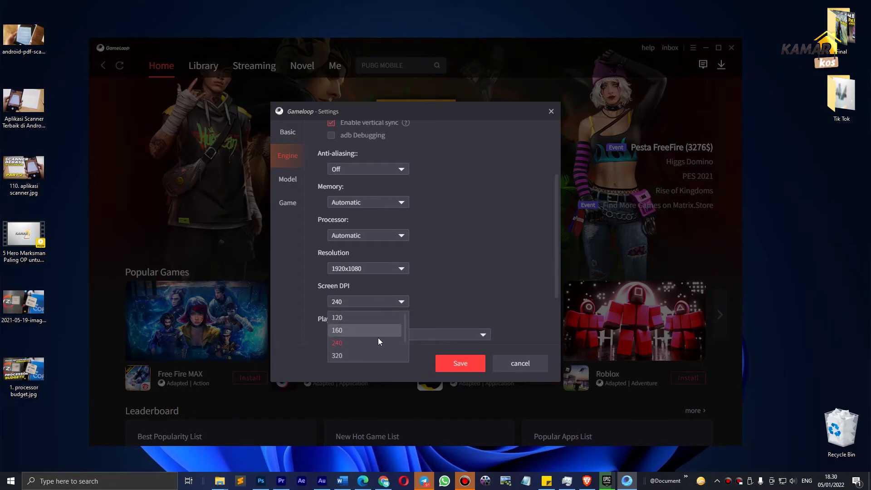
{"action": "left_click", "coordinate": [358, 318]}
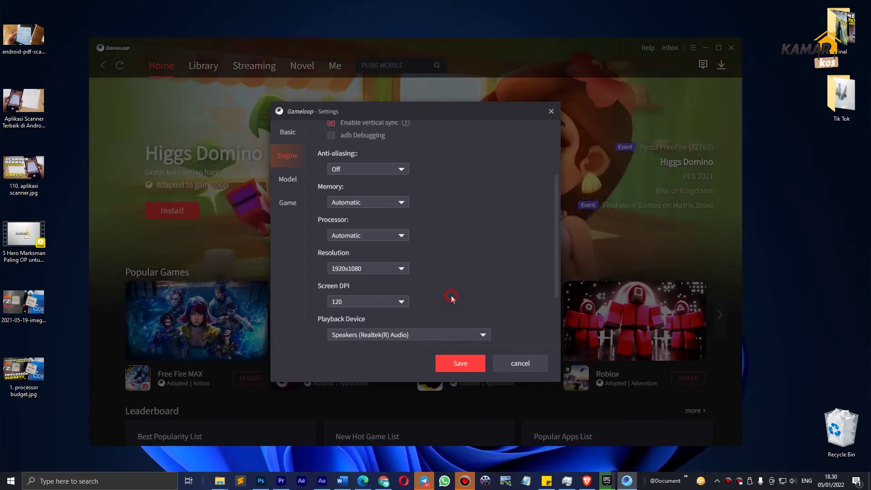
{"action": "left_click", "coordinate": [394, 268]}
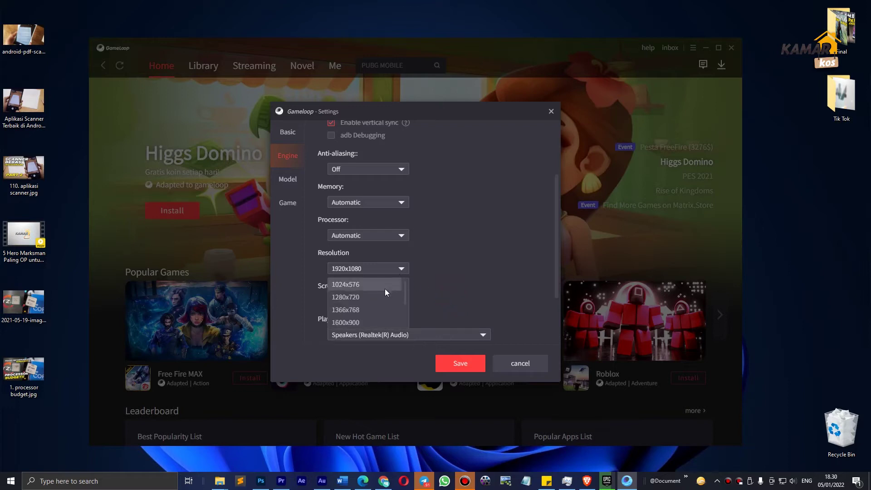
{"action": "left_click", "coordinate": [369, 299]}
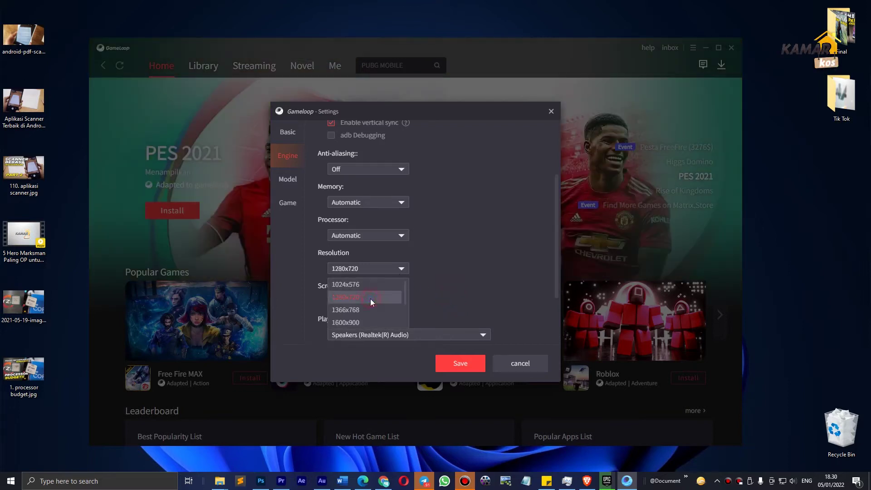
{"action": "scroll", "coordinate": [449, 278], "scroll_direction": "down", "scroll_amount": 3}
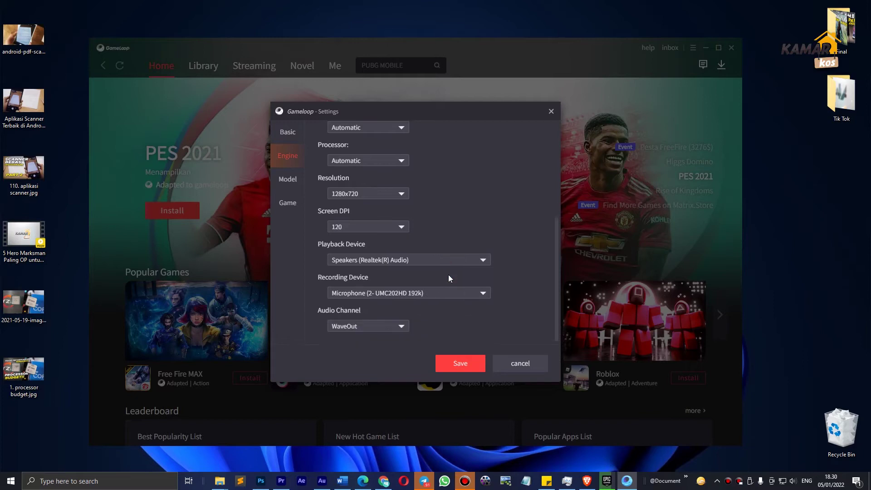
Examine the available playback devices in the Engine settings
{"action": "left_click", "coordinate": [370, 259]}
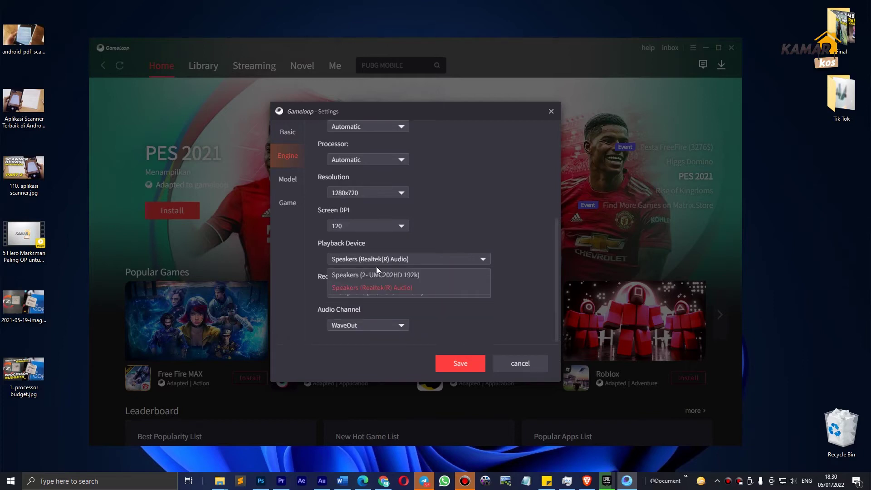
{"action": "left_click", "coordinate": [379, 294]}
{"action": "left_click", "coordinate": [387, 270]}
{"action": "left_click", "coordinate": [392, 263]}
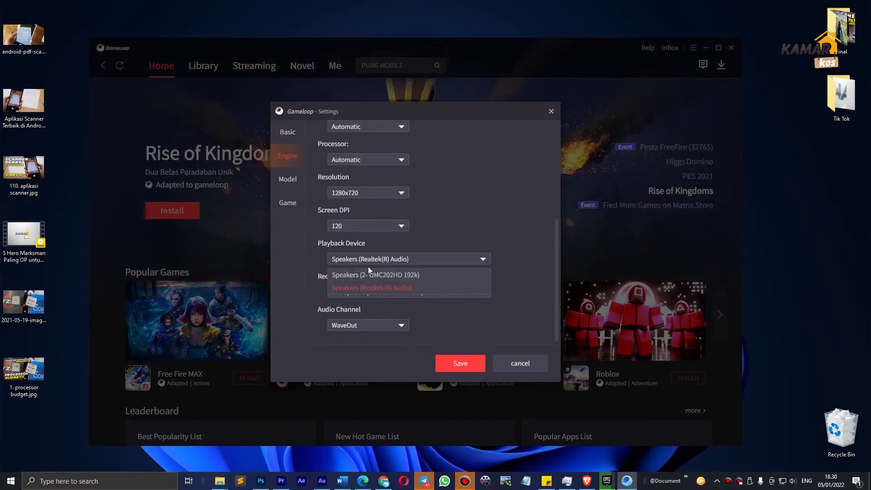
{"action": "left_click", "coordinate": [393, 261]}
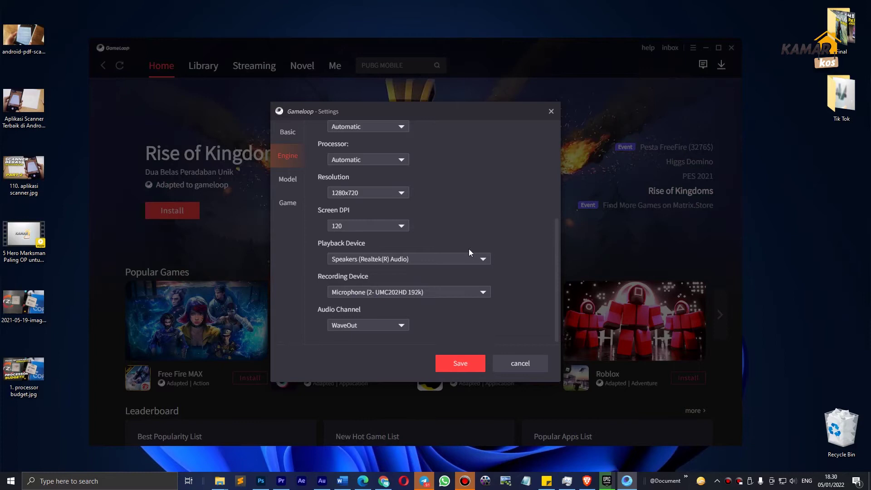
Examine the custom phone model types and the common device models offered in the Model settings
{"action": "left_click", "coordinate": [290, 179]}
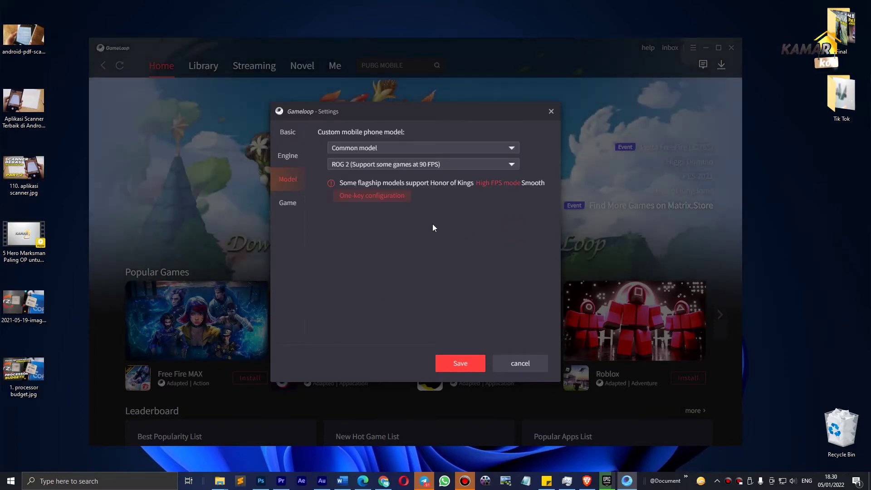
{"action": "left_click", "coordinate": [447, 148]}
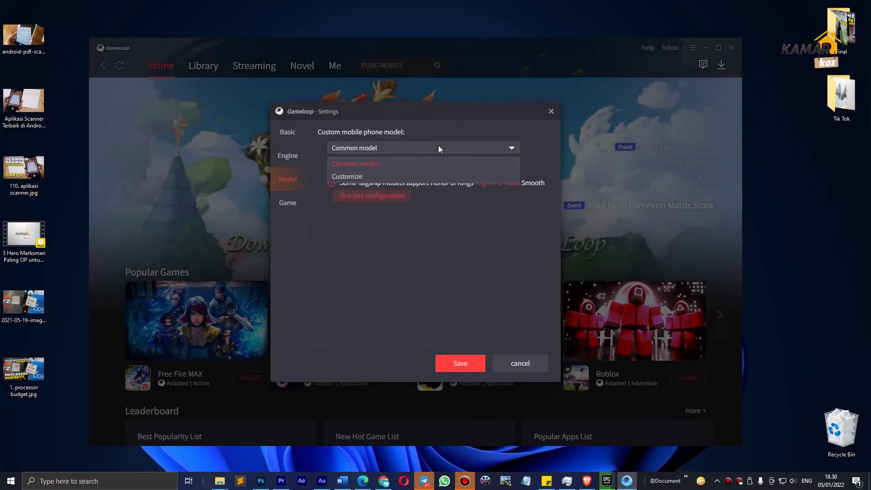
{"action": "left_click", "coordinate": [447, 149]}
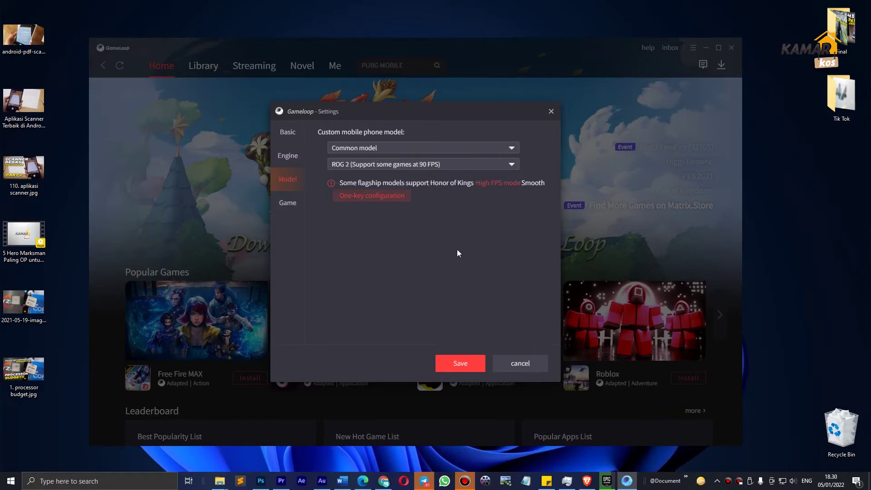
{"action": "left_click", "coordinate": [433, 147]}
{"action": "left_click", "coordinate": [430, 195]}
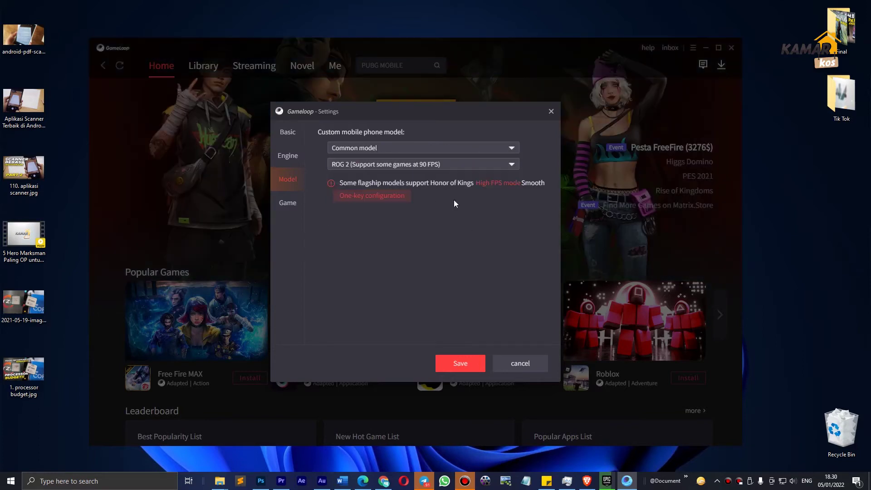
{"action": "left_click", "coordinate": [447, 163]}
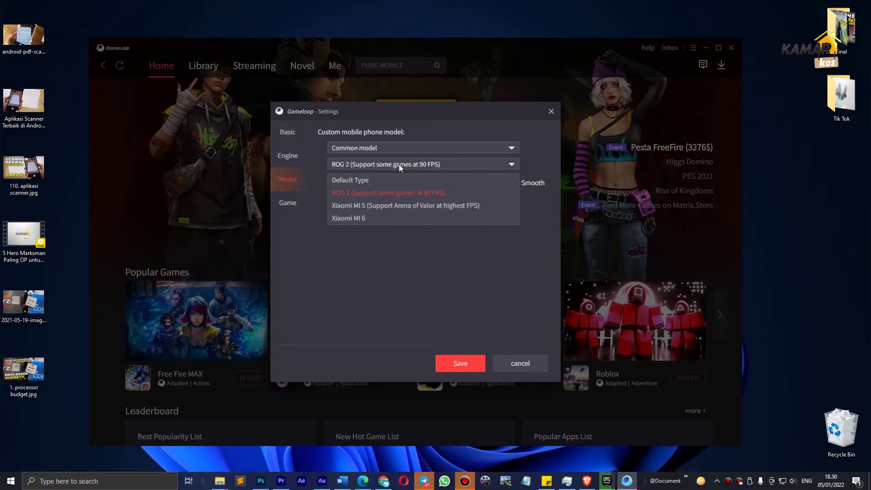
{"action": "left_click", "coordinate": [427, 164]}
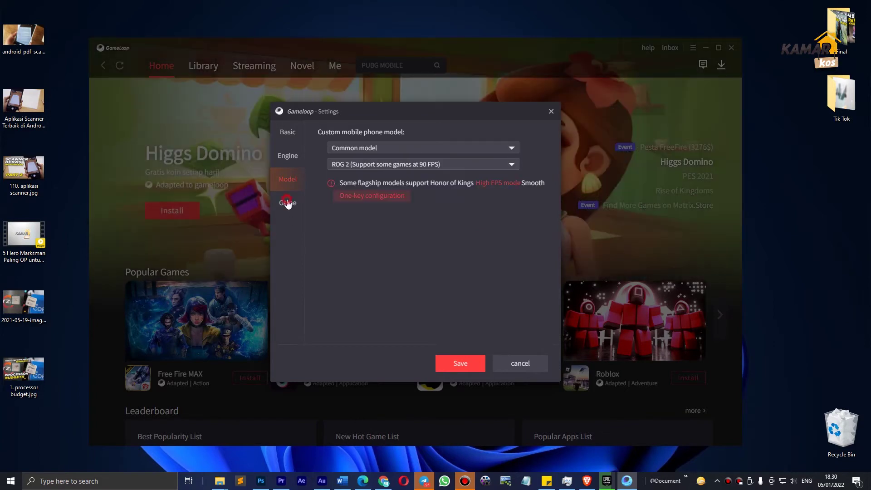
Set PUBG MOBILE's game definition to SD 720P in the Game settings and save the emulator settings
{"action": "left_click", "coordinate": [287, 203]}
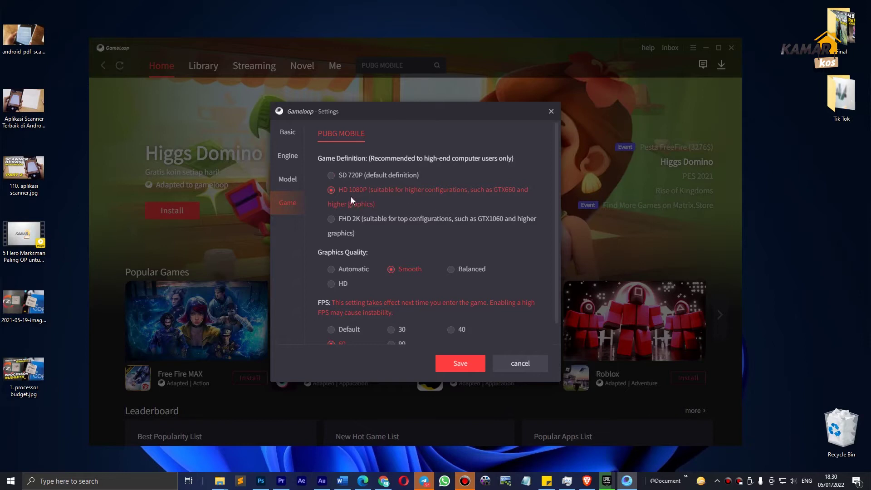
{"action": "left_click", "coordinate": [333, 175]}
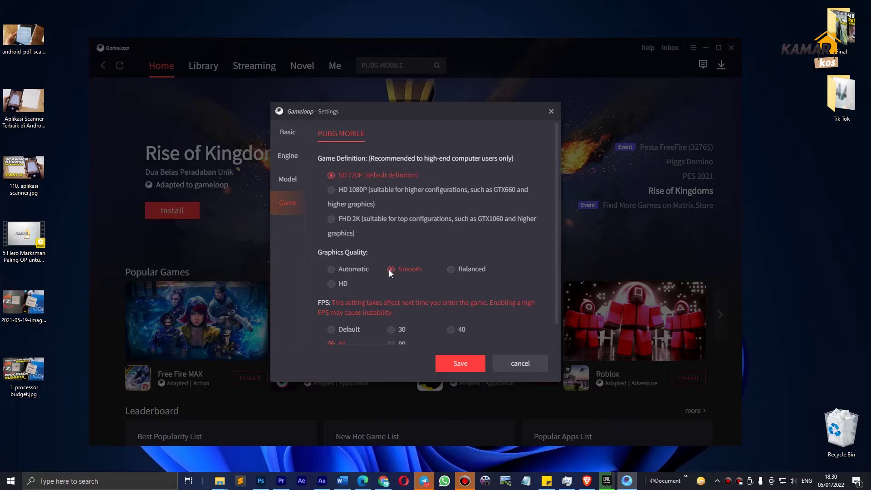
{"action": "scroll", "coordinate": [443, 273], "scroll_direction": "down", "scroll_amount": 1}
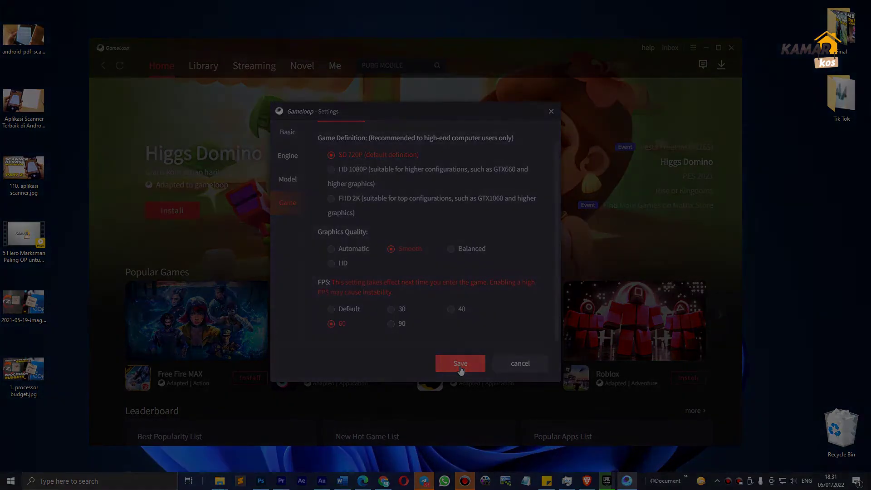
{"action": "left_click", "coordinate": [460, 364]}
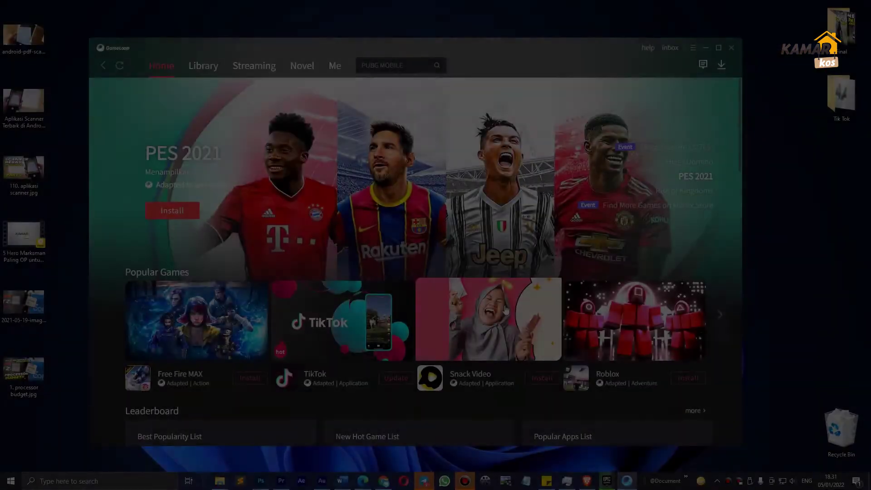
Look through the Home page and the list of all games in the Library
{"action": "scroll", "coordinate": [503, 306], "scroll_direction": "down", "scroll_amount": 5}
{"action": "scroll", "coordinate": [503, 306], "scroll_direction": "up", "scroll_amount": 5}
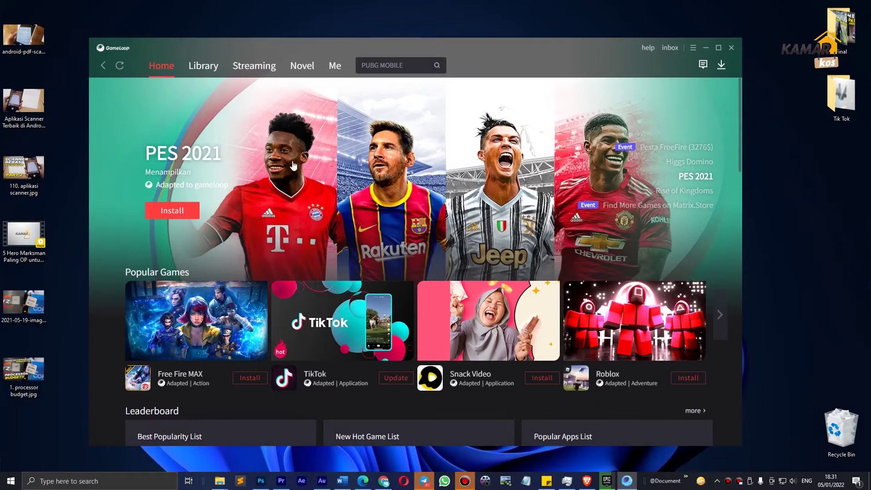
{"action": "left_click", "coordinate": [204, 69]}
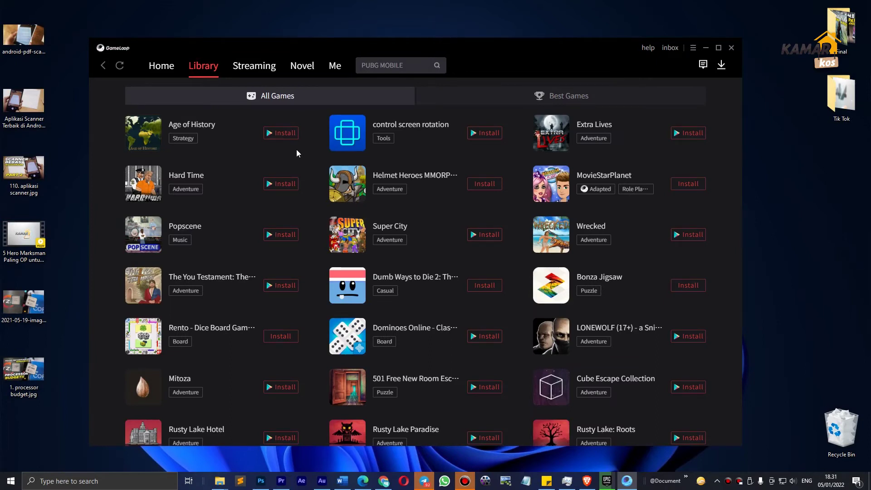
{"action": "scroll", "coordinate": [301, 243], "scroll_direction": "down", "scroll_amount": 6}
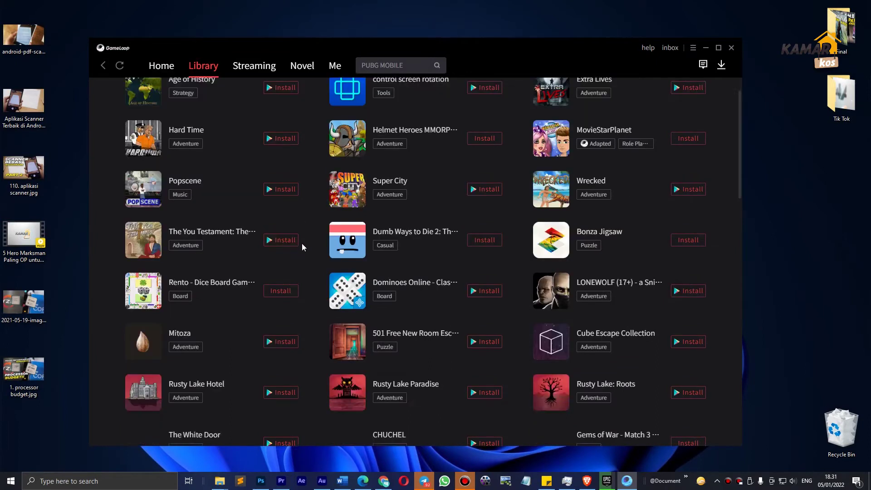
{"action": "scroll", "coordinate": [301, 245], "scroll_direction": "up", "scroll_amount": 6}
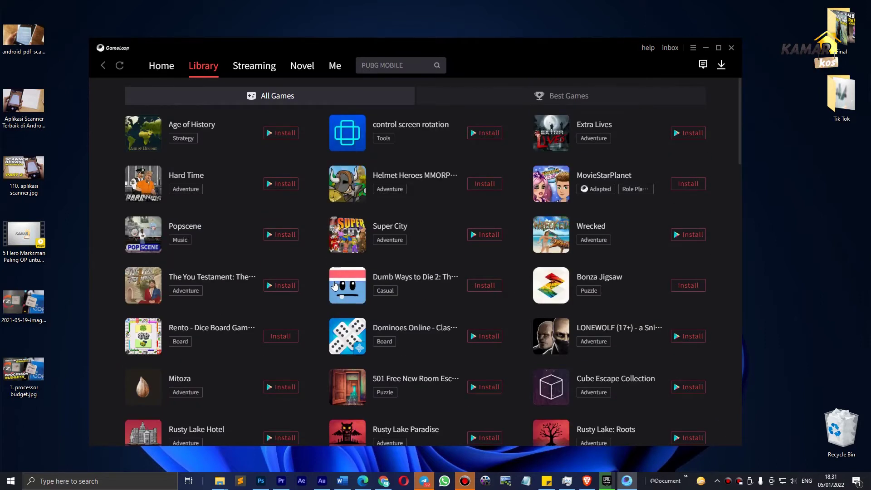
{"action": "scroll", "coordinate": [331, 282], "scroll_direction": "down", "scroll_amount": 10}
{"action": "scroll", "coordinate": [326, 285], "scroll_direction": "up", "scroll_amount": 8}
{"action": "scroll", "coordinate": [324, 292], "scroll_direction": "up", "scroll_amount": 4}
Look over the installed games, apps and custom installations on the Me page
{"action": "left_click", "coordinate": [335, 66]}
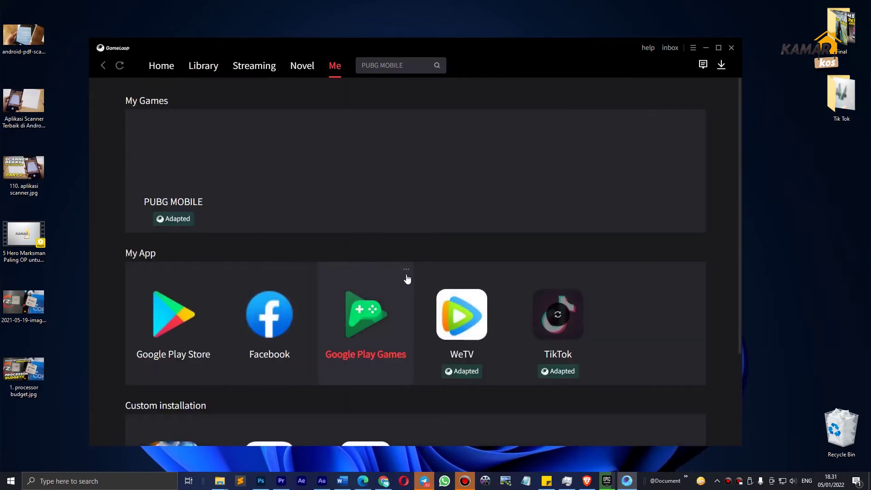
{"action": "scroll", "coordinate": [316, 332], "scroll_direction": "down", "scroll_amount": 2}
{"action": "scroll", "coordinate": [317, 332], "scroll_direction": "up", "scroll_amount": 2}
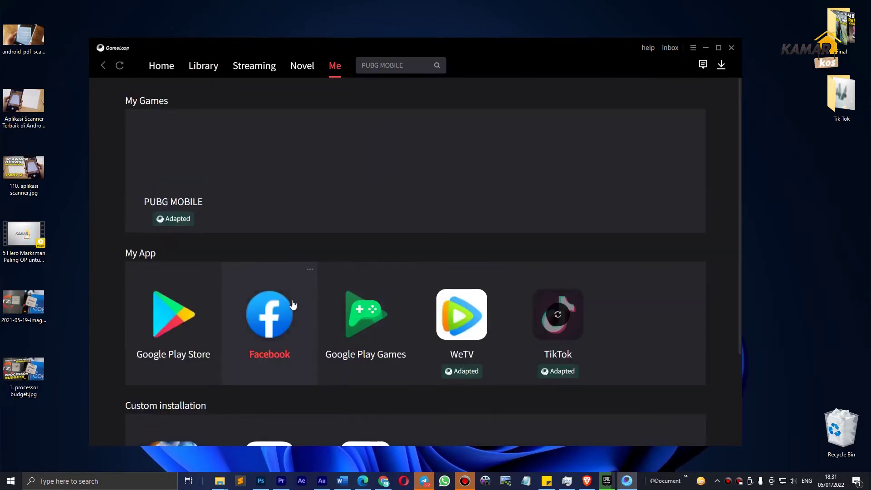
{"action": "scroll", "coordinate": [310, 270], "scroll_direction": "down", "scroll_amount": 3}
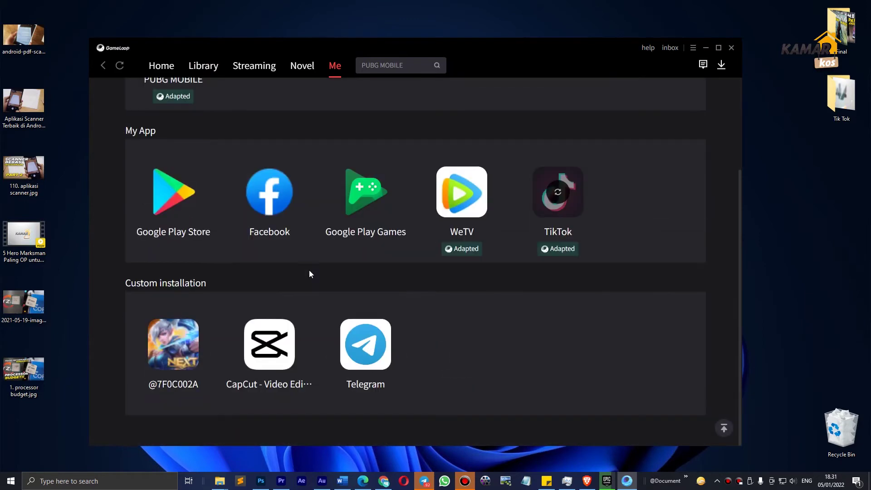
{"action": "scroll", "coordinate": [309, 270], "scroll_direction": "up", "scroll_amount": 3}
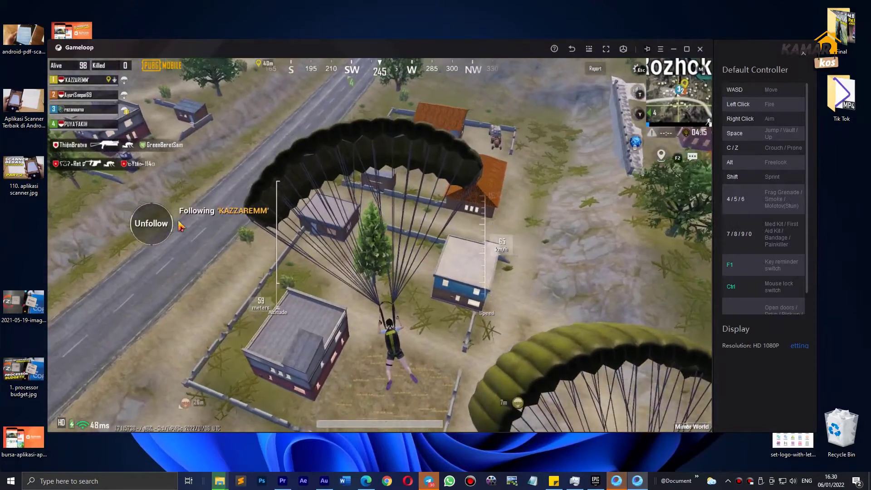
Stop following the teammate in the PUBG MOBILE match and pick up the Motorcycle Helmet (Lv. 1)
{"action": "left_click", "coordinate": [142, 240]}
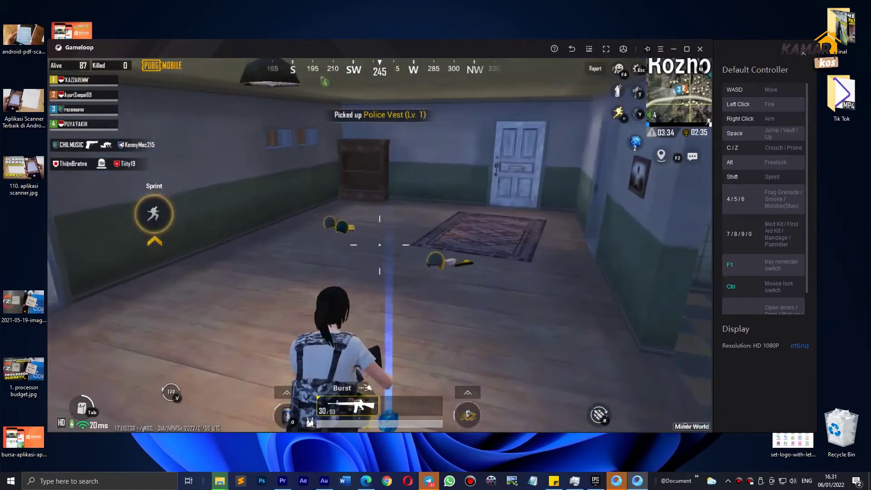
{"action": "key", "text": "g"}
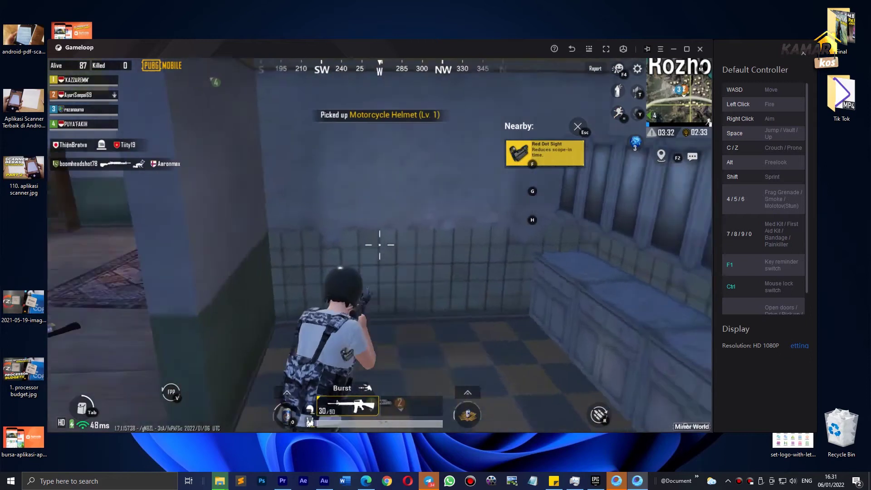